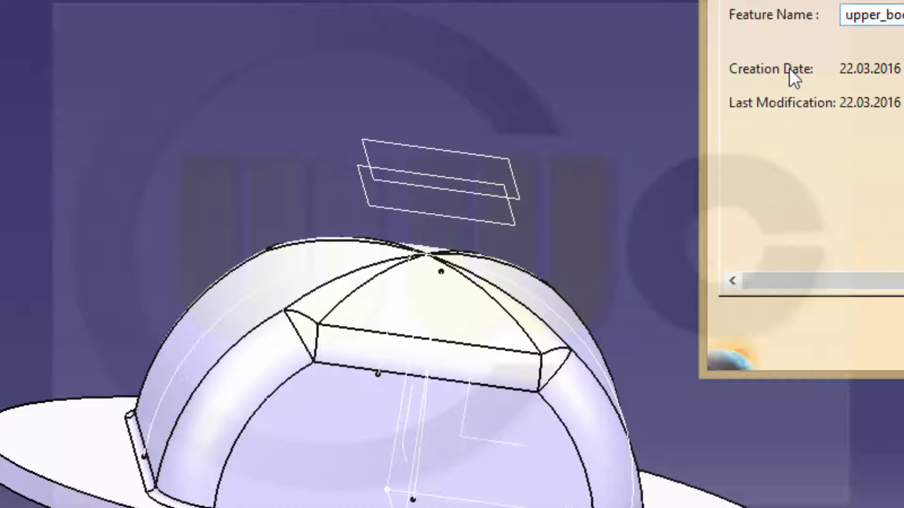
Apply the feature's new name and open a sketch on the yz plane with the earlier arc profile cleared from view
{"action": "key", "text": "Return"}
{"action": "middle_click_drag", "start_coordinate": [711, 224], "coordinate": [695, 307]}
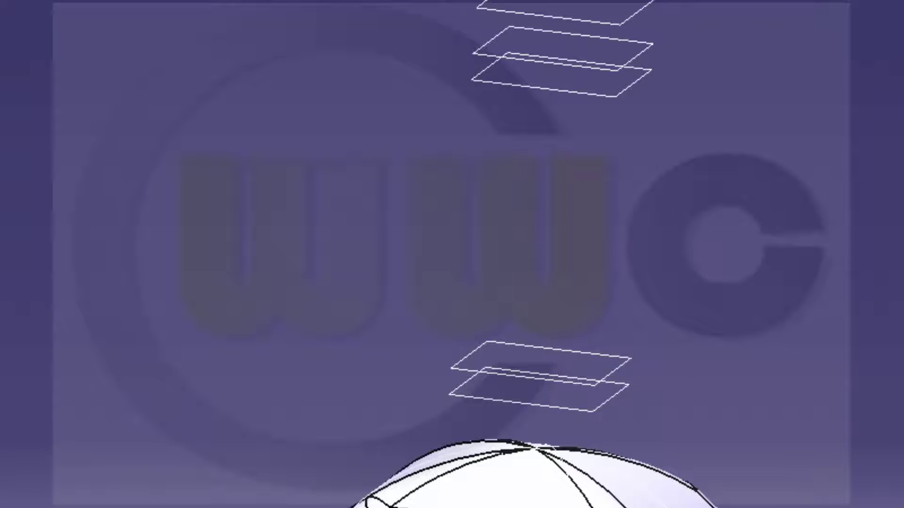
{"action": "left_click", "coordinate": [900, 438]}
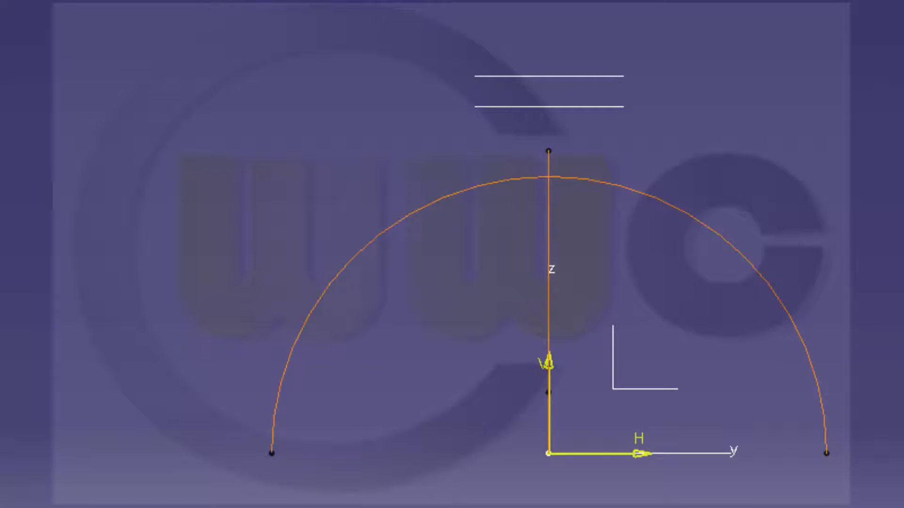
{"action": "left_click_drag", "start_coordinate": [485, 319], "coordinate": [707, 502]}
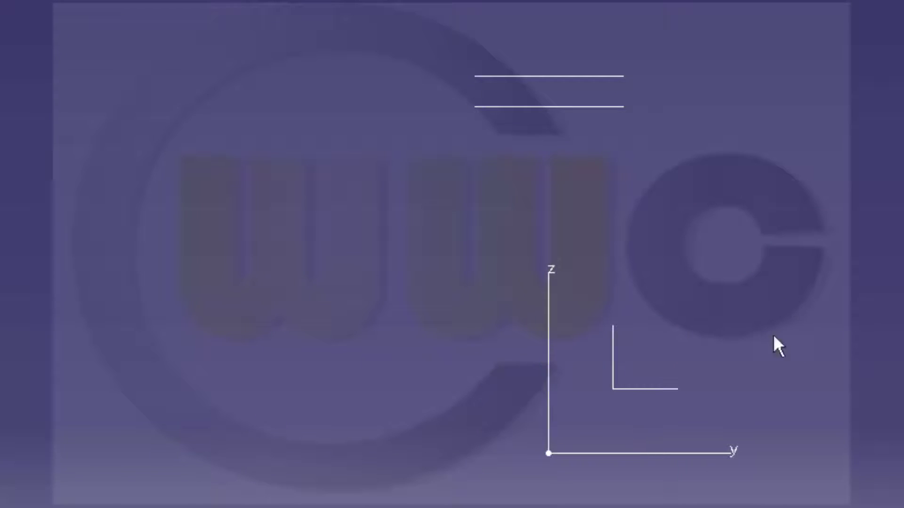
Draw a closed four-sided profile with slanted sides above the two reference plane lines, wider at its base than at its top
{"action": "middle_click_drag", "start_coordinate": [787, 182], "coordinate": [727, 390]}
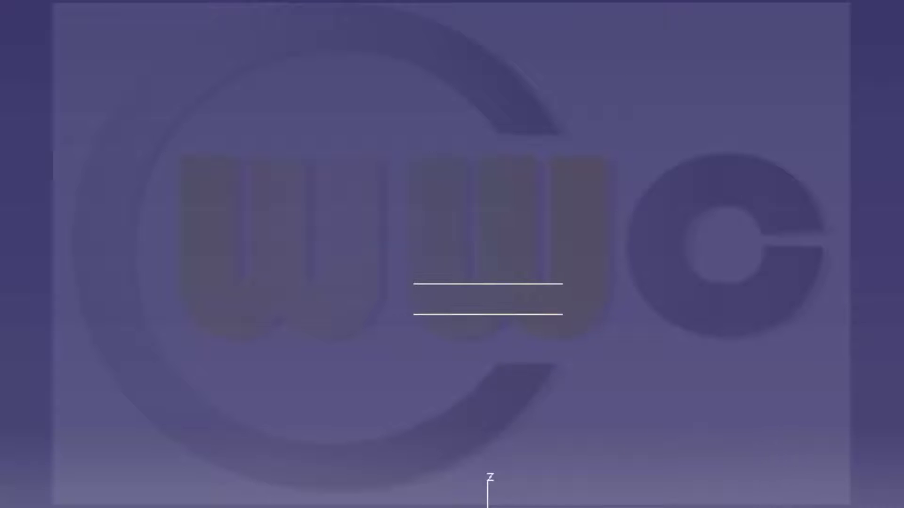
{"action": "left_click", "coordinate": [363, 19]}
{"action": "left_click", "coordinate": [696, 2]}
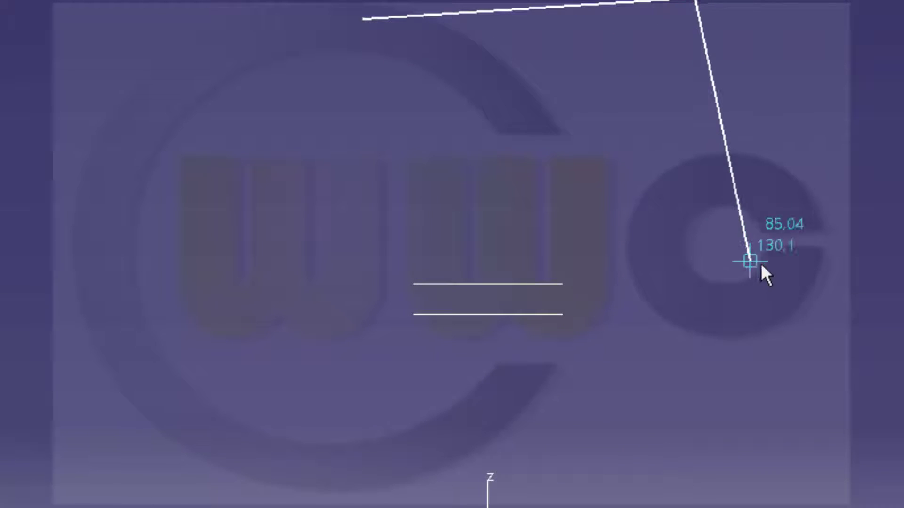
{"action": "left_click", "coordinate": [785, 241]}
{"action": "left_click", "coordinate": [276, 247]}
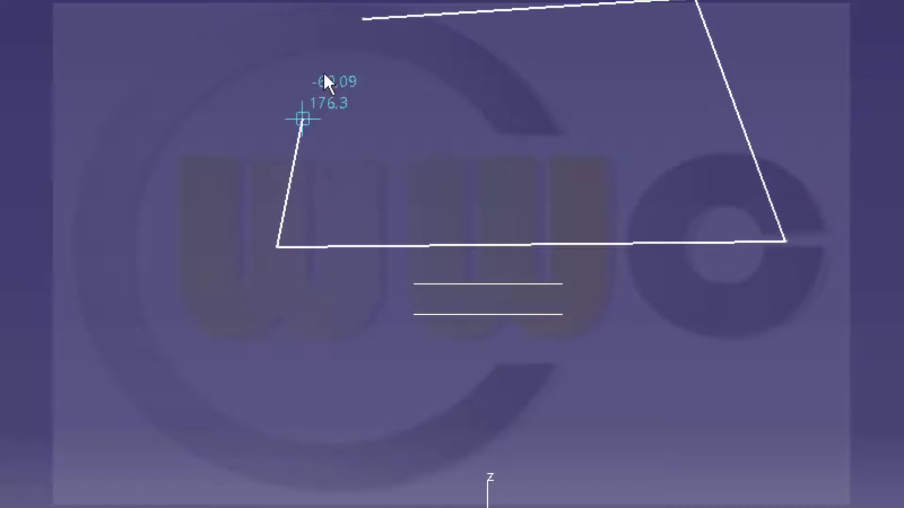
{"action": "left_click", "coordinate": [363, 25]}
{"action": "left_click", "coordinate": [403, 28]}
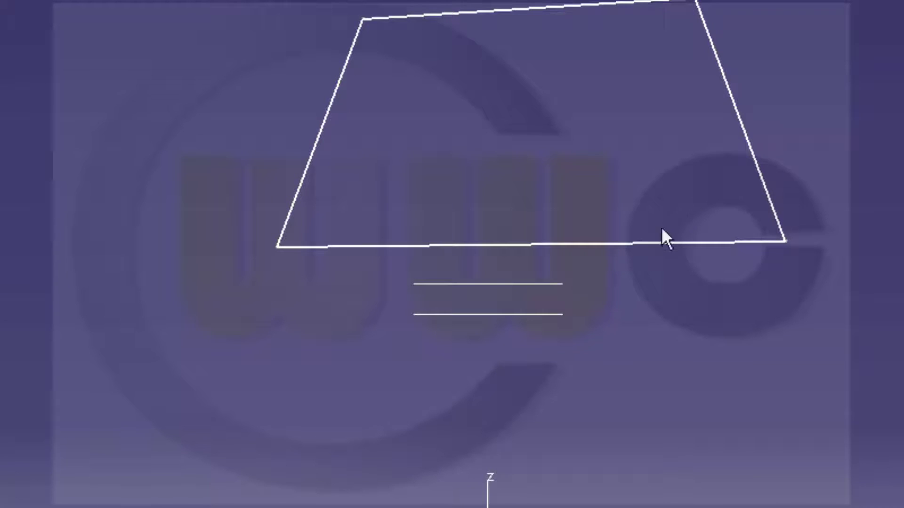
Make the profile's base coincident with the nearest reference plane below and its top edge coincident with the lowest of the upper planes
{"action": "left_click", "coordinate": [640, 244]}
{"action": "left_click", "coordinate": [555, 284]}
{"action": "right_click", "coordinate": [640, 278]}
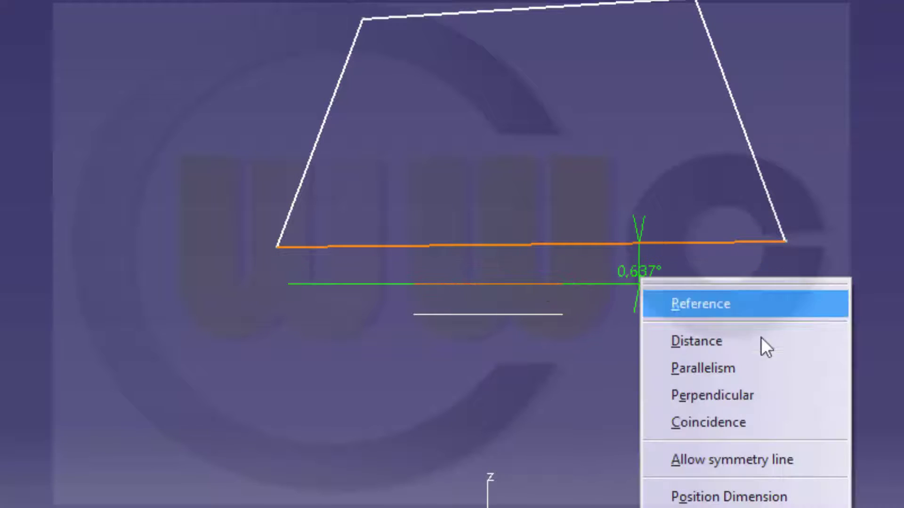
{"action": "left_click", "coordinate": [732, 424]}
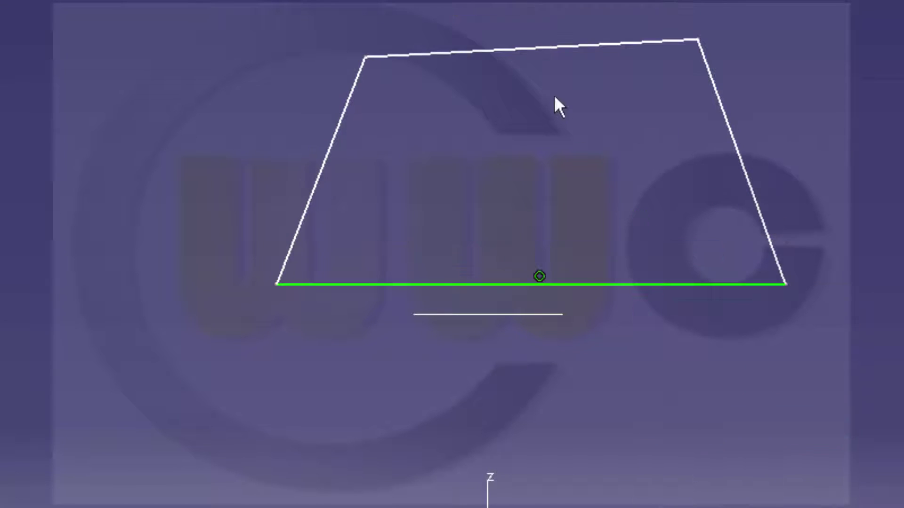
{"action": "left_click", "coordinate": [543, 48]}
{"action": "right_click", "coordinate": [537, 49]}
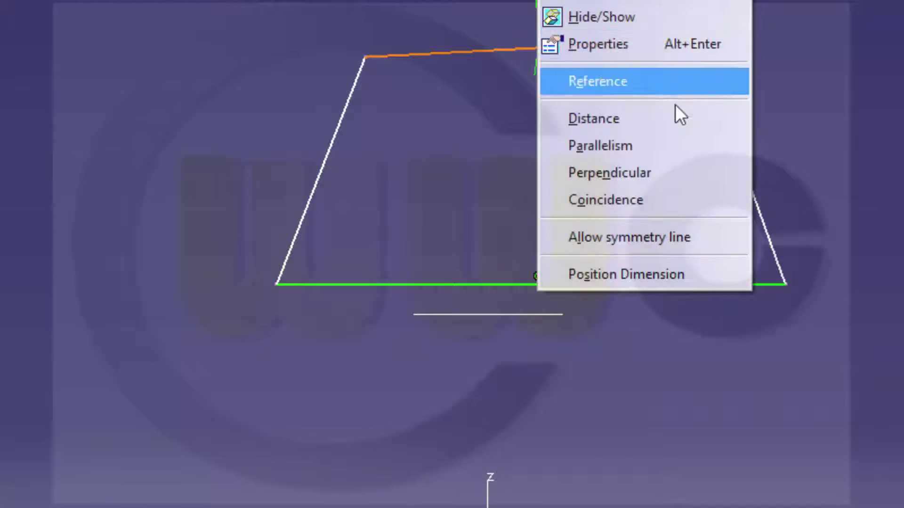
{"action": "left_click", "coordinate": [662, 203]}
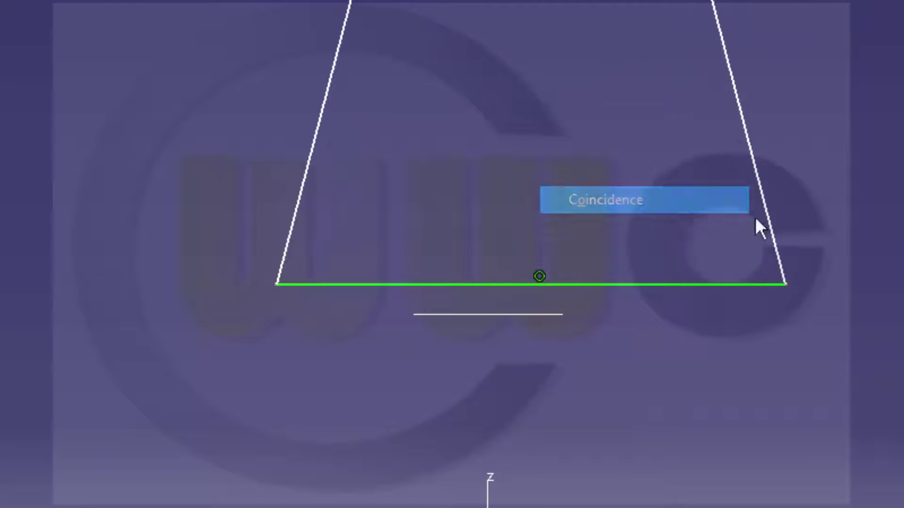
{"action": "left_click", "coordinate": [744, 114]}
{"action": "left_click", "coordinate": [321, 117]}
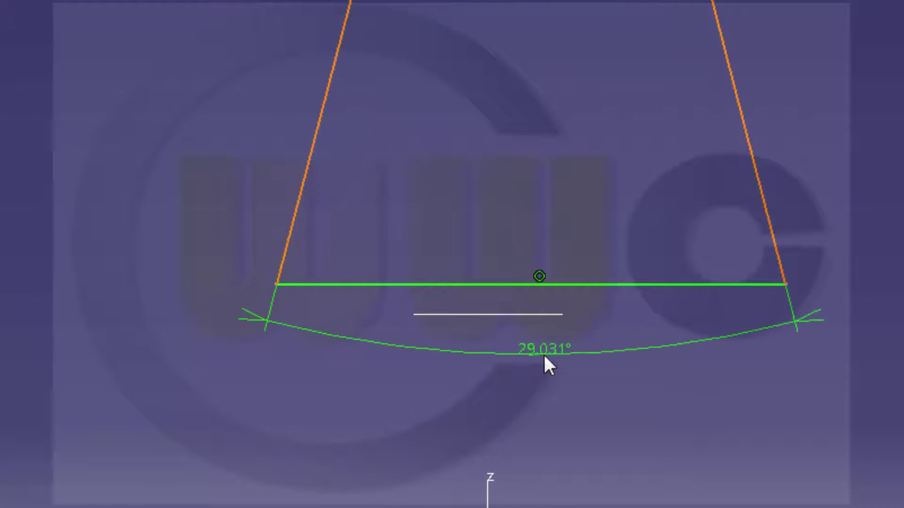
{"action": "right_click", "coordinate": [544, 354]}
{"action": "left_click", "coordinate": [668, 507]}
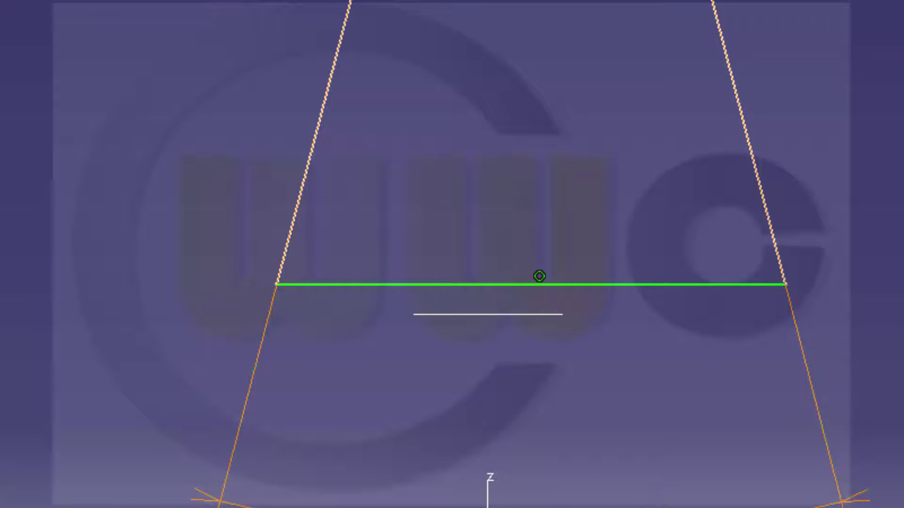
{"action": "left_click", "coordinate": [619, 494]}
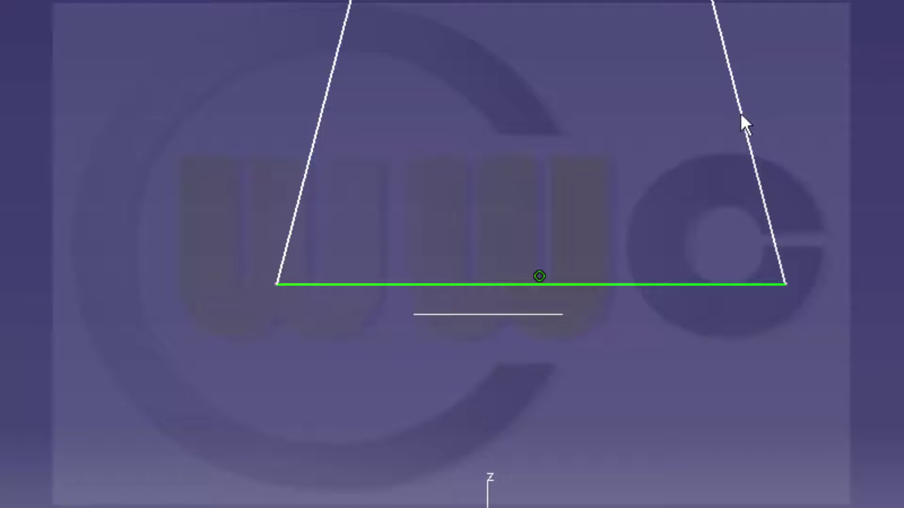
Constrain the profile's two slanted sides to be symmetric about the z axis
{"action": "left_click", "coordinate": [741, 115]}
{"action": "left_click", "coordinate": [322, 115]}
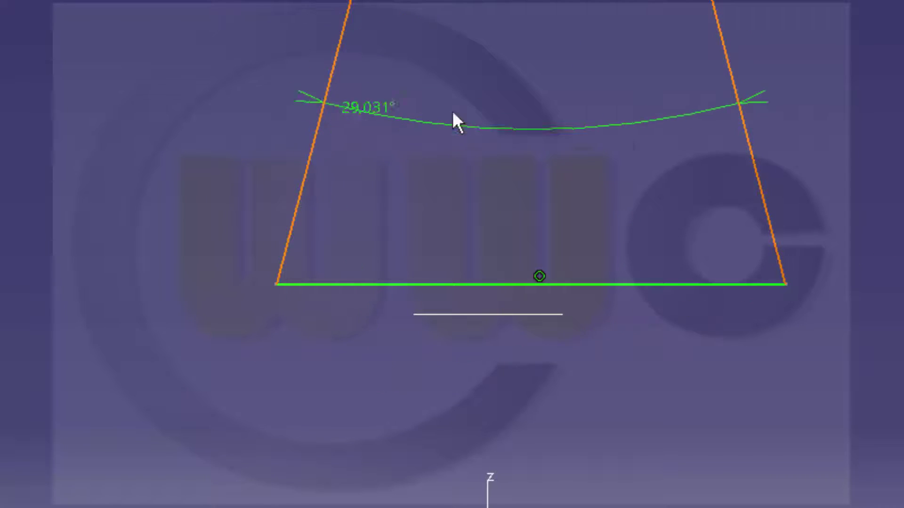
{"action": "right_click", "coordinate": [459, 113]}
{"action": "left_click", "coordinate": [577, 296]}
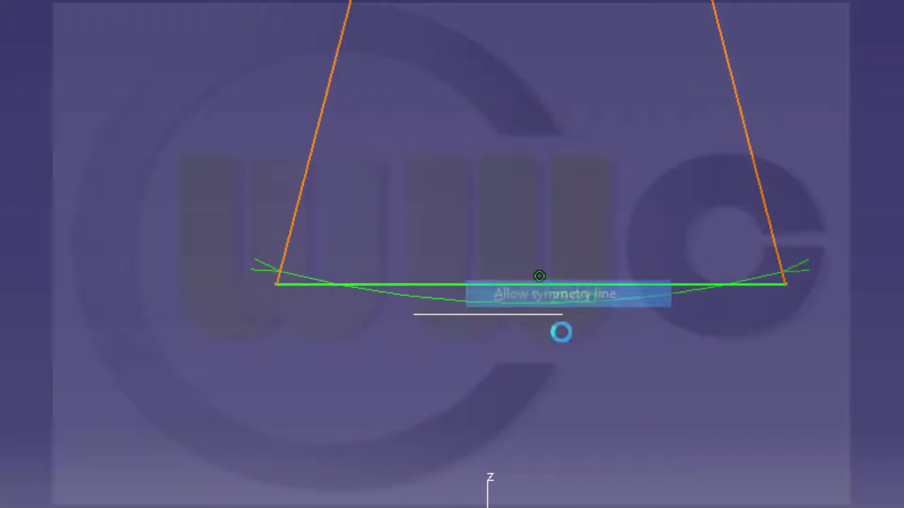
{"action": "left_click", "coordinate": [490, 477]}
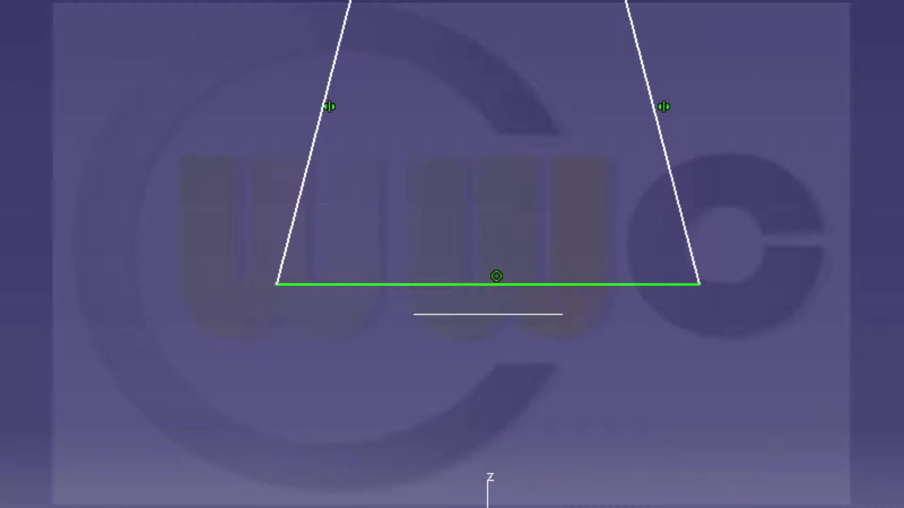
Dimension the profile's base length, set it to 110 mm and finish the sketch
{"action": "left_click", "coordinate": [626, 285]}
{"action": "left_click", "coordinate": [589, 403]}
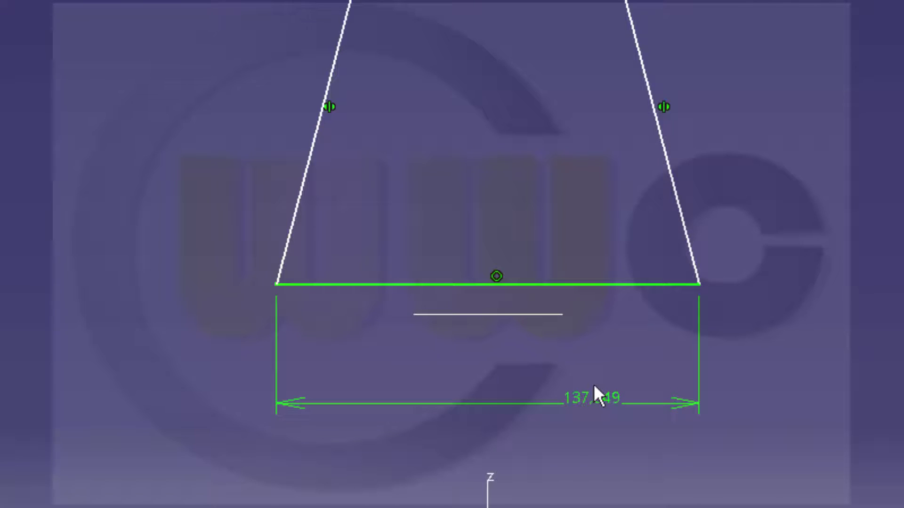
{"action": "type", "text": "110"}
{"action": "key", "text": "Return"}
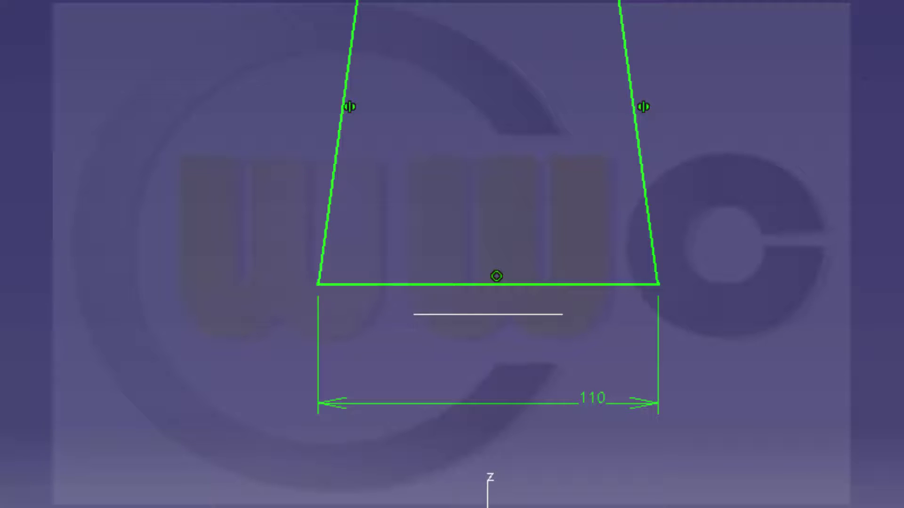
{"action": "left_click", "coordinate": [859, 50]}
Pad the trapezoid profile symmetrically by 37 mm per side as a thick hollow frame with a 10 mm outward wall
{"action": "mouse_move", "coordinate": [859, 51]}
{"action": "middle_mouse_down"}
{"action": "mouse_move", "coordinate": [666, 151]}
{"action": "mouse_move", "coordinate": [843, 112]}
{"action": "middle_mouse_up"}
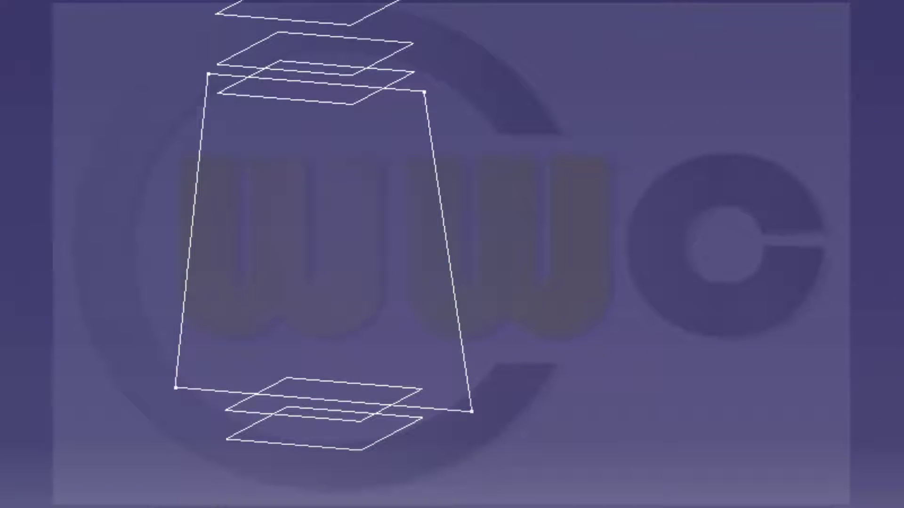
{"action": "middle_click_drag", "start_coordinate": [839, 176], "coordinate": [885, 257]}
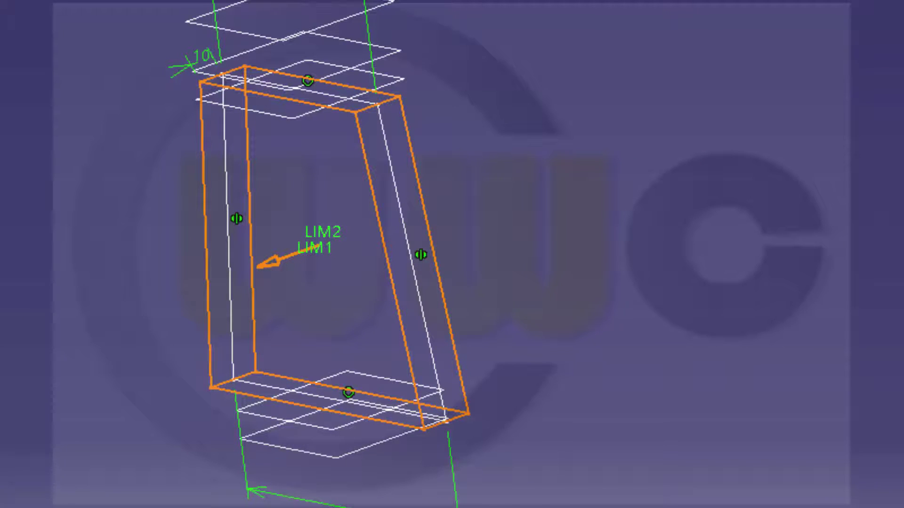
{"action": "key", "text": "Return"}
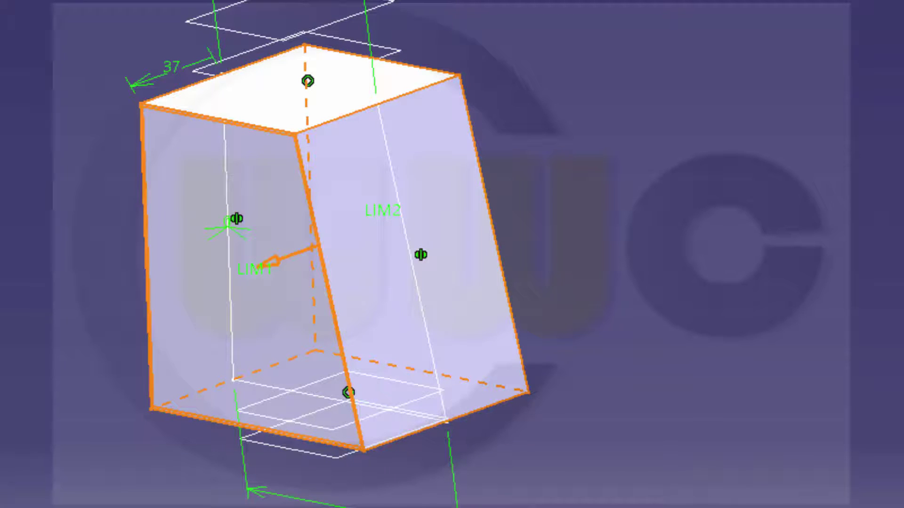
{"action": "type", "text": "10"}
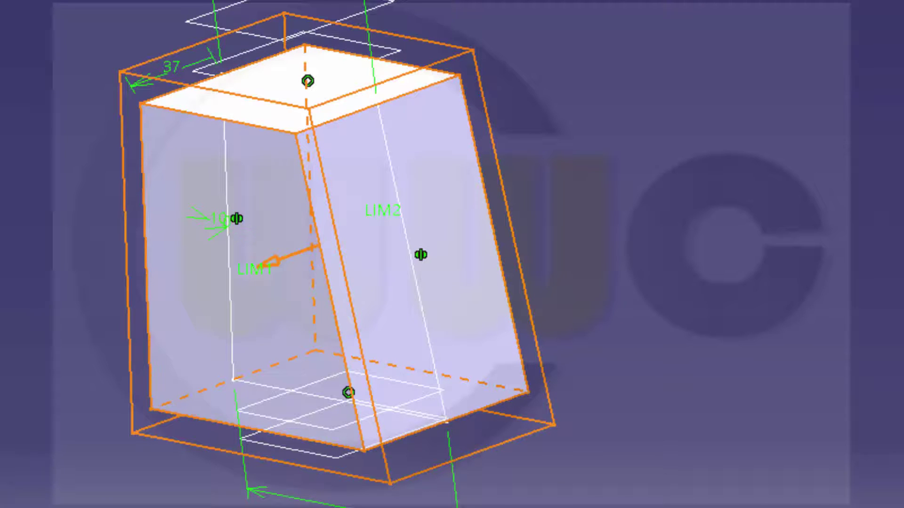
{"action": "left_click", "coordinate": [676, 315]}
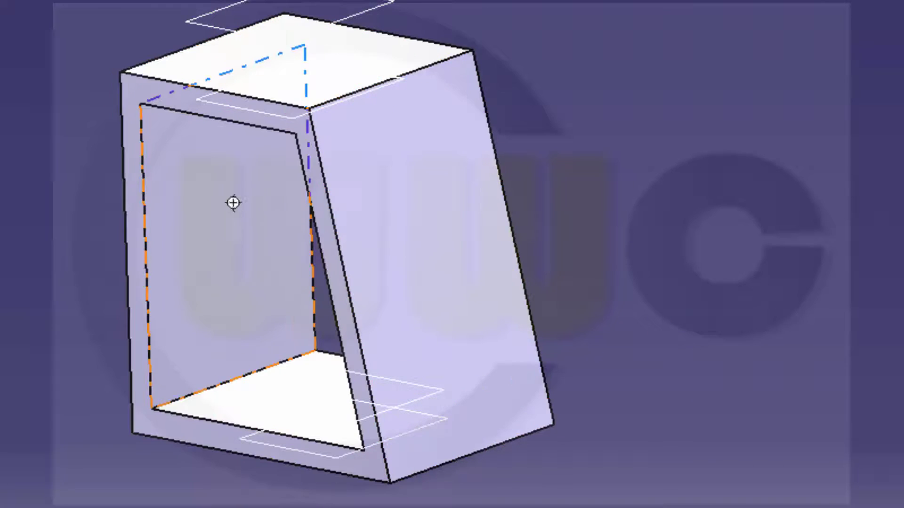
Fillet the inner corner edges of the hollow frame
{"action": "middle_click_drag", "start_coordinate": [233, 203], "coordinate": [843, 198]}
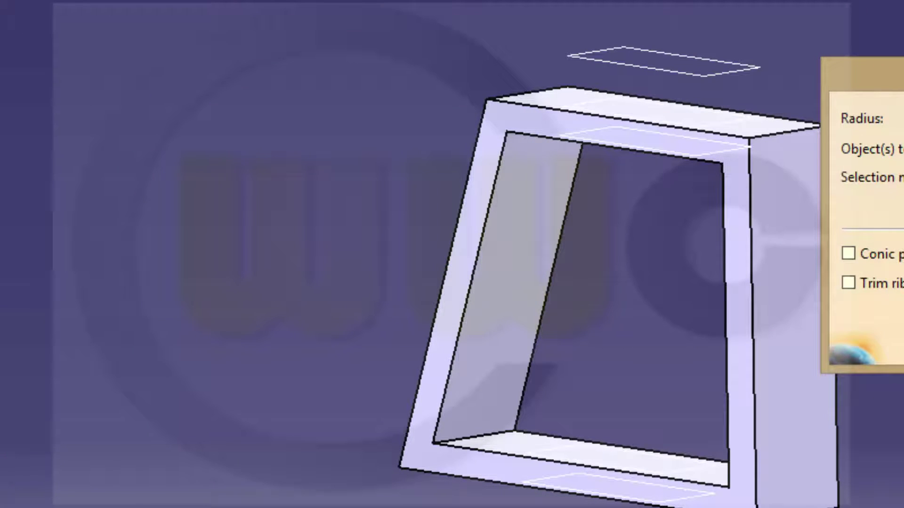
{"action": "left_click", "coordinate": [469, 438]}
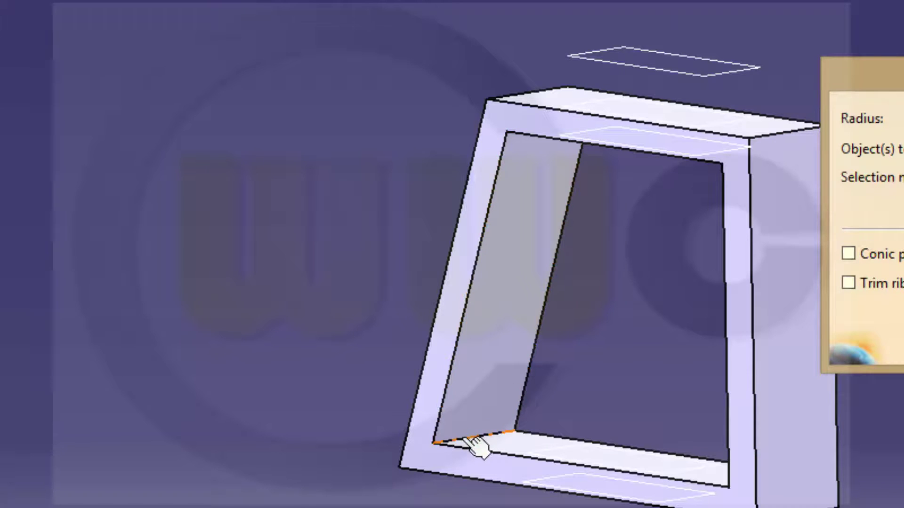
{"action": "middle_click_drag", "start_coordinate": [546, 298], "coordinate": [418, 213]}
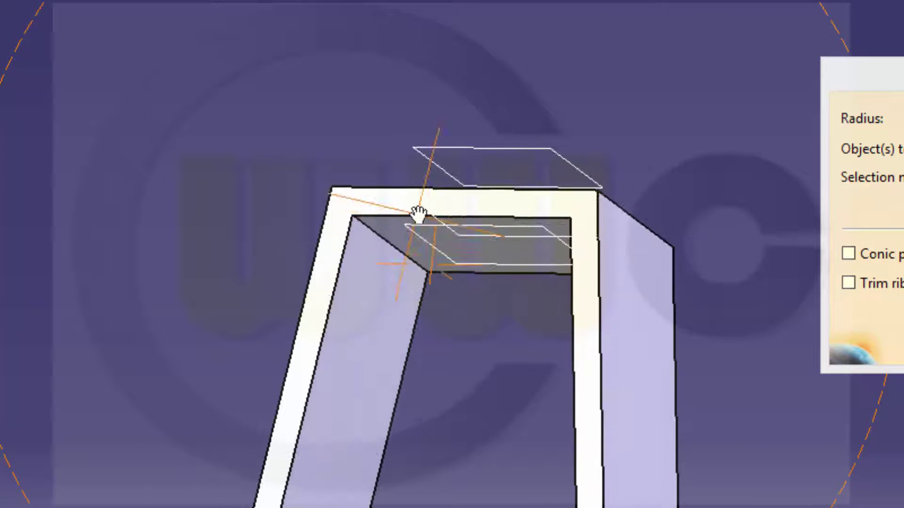
{"action": "left_click", "coordinate": [409, 262]}
{"action": "middle_click_drag", "start_coordinate": [397, 244], "coordinate": [555, 306]}
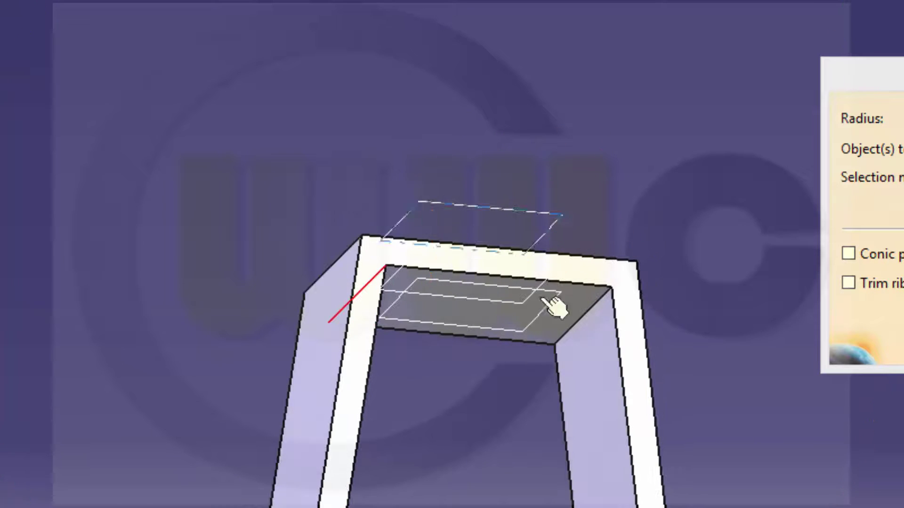
{"action": "left_click", "coordinate": [584, 314]}
{"action": "middle_click_drag", "start_coordinate": [512, 167], "coordinate": [491, 507]}
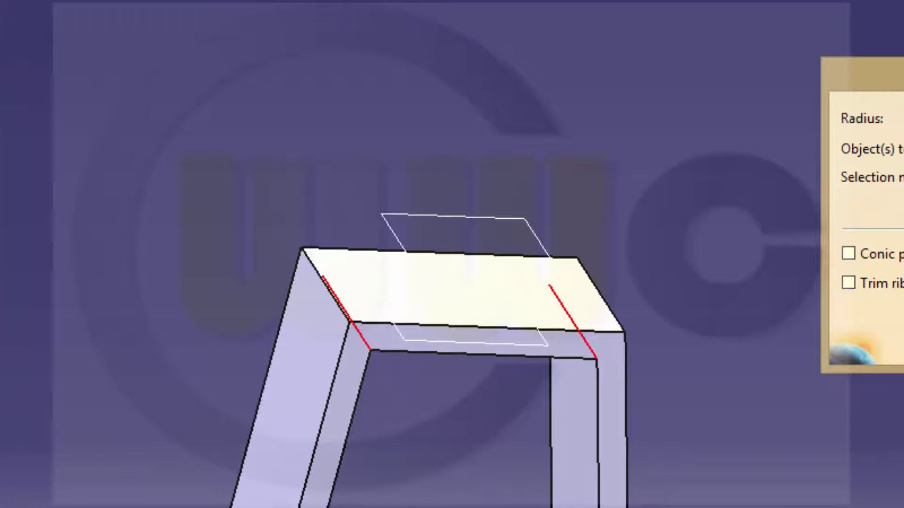
{"action": "key", "text": "Return"}
Fillet the four outer corner edges of the hollow frame with a 20 mm radius
{"action": "middle_click_drag", "start_coordinate": [894, 498], "coordinate": [806, 420]}
{"action": "left_click", "coordinate": [903, 292]}
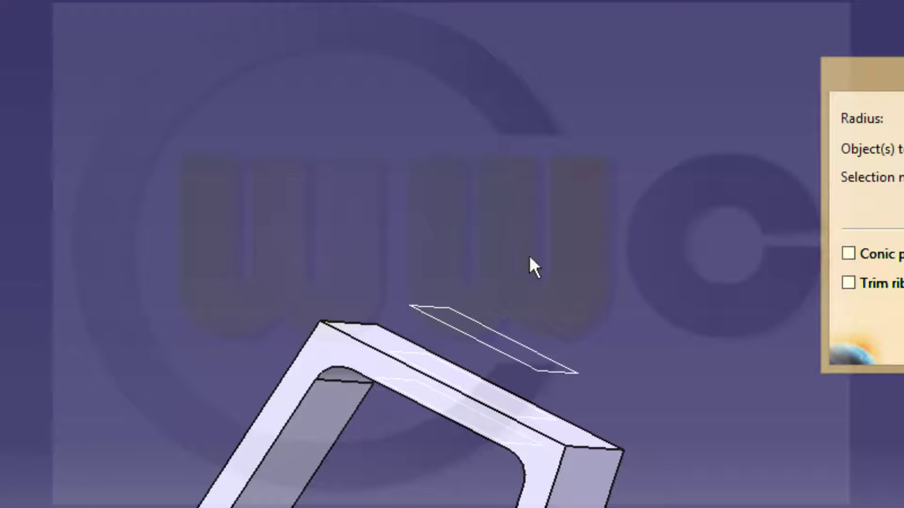
{"action": "left_click", "coordinate": [346, 324]}
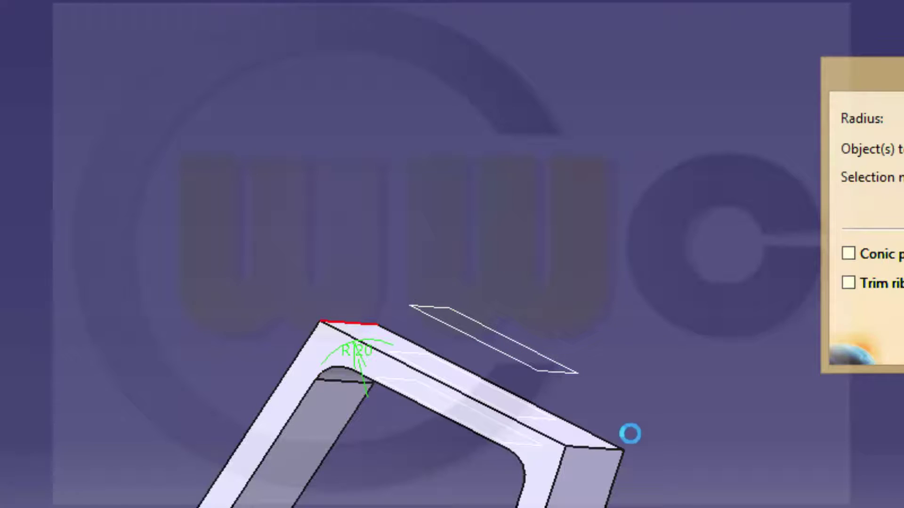
{"action": "left_click", "coordinate": [607, 450]}
{"action": "middle_click_drag", "start_coordinate": [690, 507], "coordinate": [663, 361]}
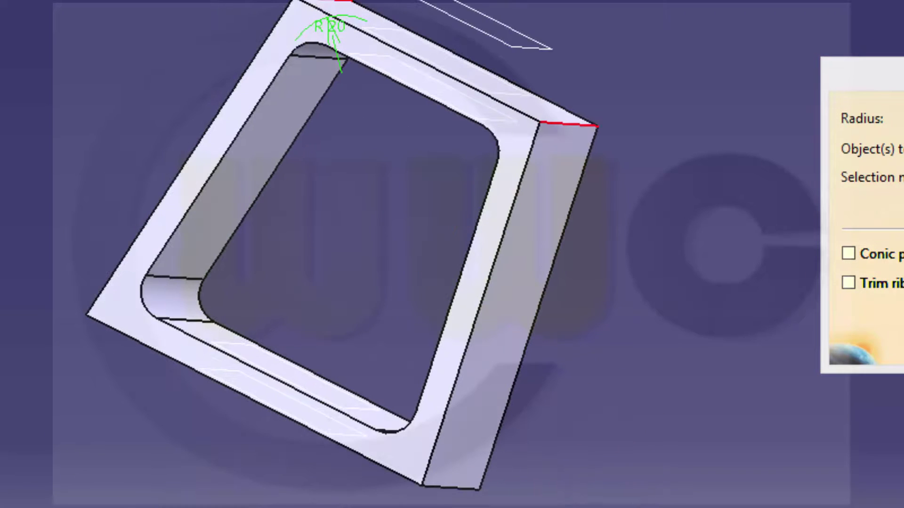
{"action": "left_click", "coordinate": [453, 489]}
{"action": "middle_click_drag", "start_coordinate": [13, 363], "coordinate": [141, 353]}
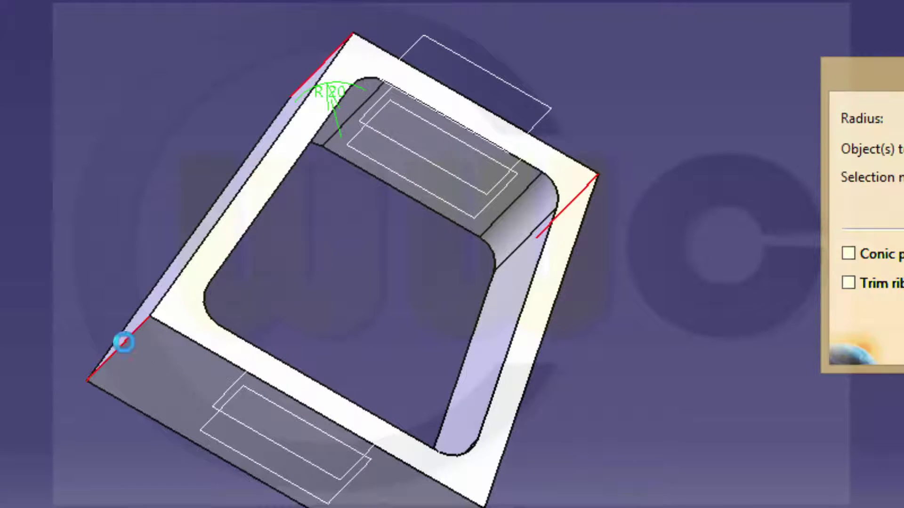
{"action": "left_click", "coordinate": [879, 349]}
Draft the frame's outer faces by 10° from one end face as neutral element, parting at the axis system's mid-plane
{"action": "middle_click_drag", "start_coordinate": [793, 278], "coordinate": [346, 483]}
{"action": "middle_click_drag", "start_coordinate": [549, 414], "coordinate": [471, 507]}
{"action": "left_click", "coordinate": [854, 344]}
{"action": "middle_click_drag", "start_coordinate": [754, 459], "coordinate": [784, 355]}
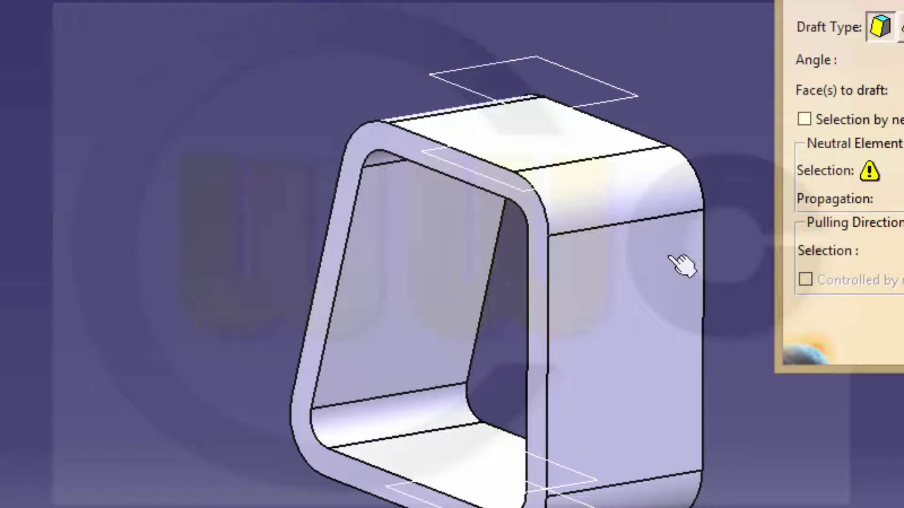
{"action": "left_click", "coordinate": [606, 298]}
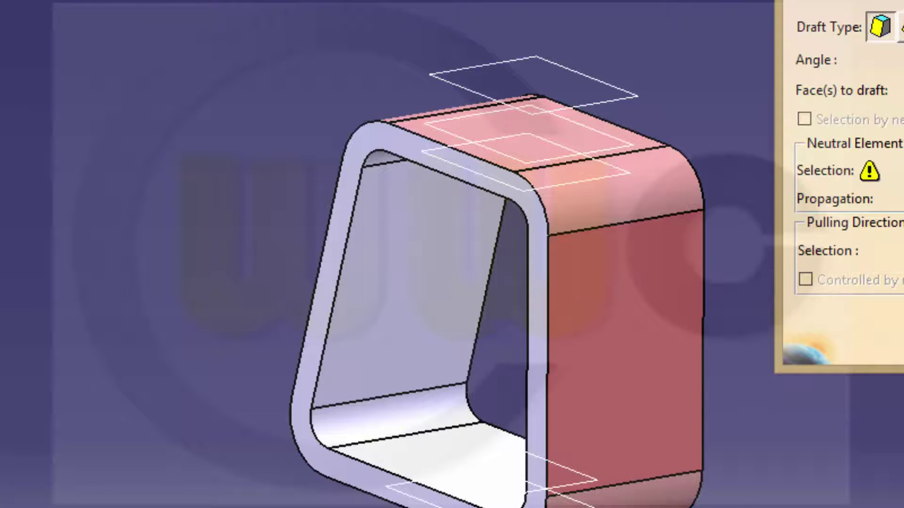
{"action": "left_click", "coordinate": [546, 347]}
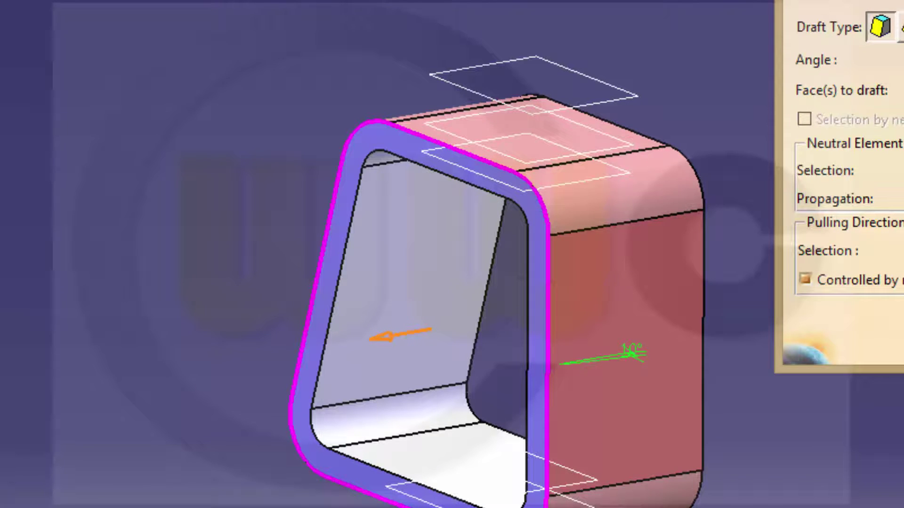
{"action": "middle_click_drag", "start_coordinate": [903, 448], "coordinate": [854, 407]}
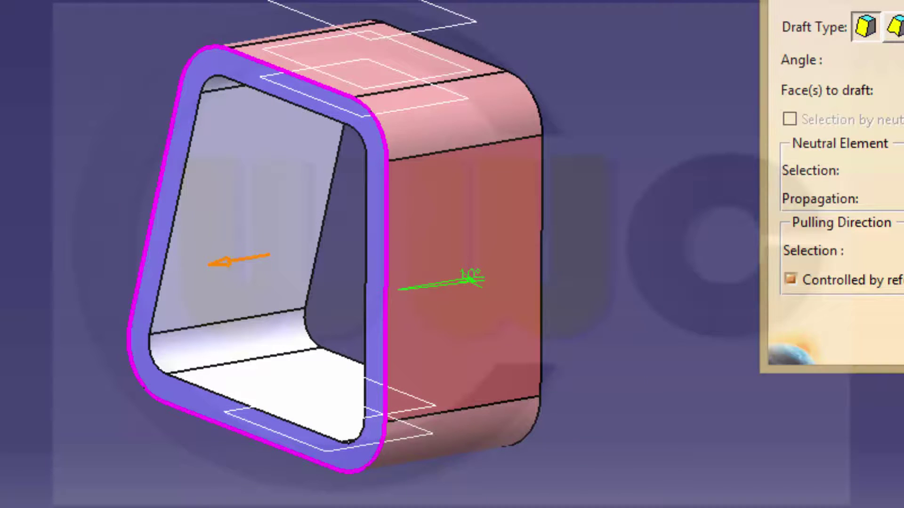
{"action": "middle_click_drag", "start_coordinate": [501, 507], "coordinate": [452, 384]}
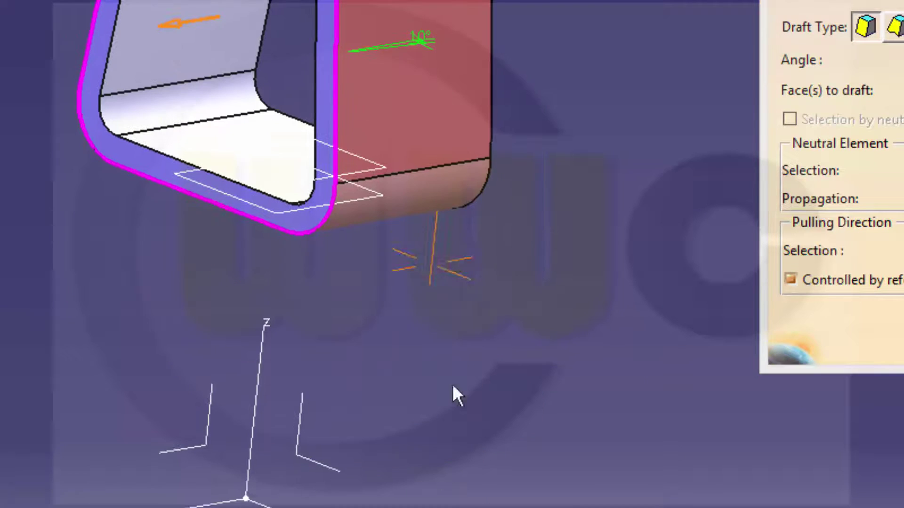
{"action": "left_click", "coordinate": [329, 465]}
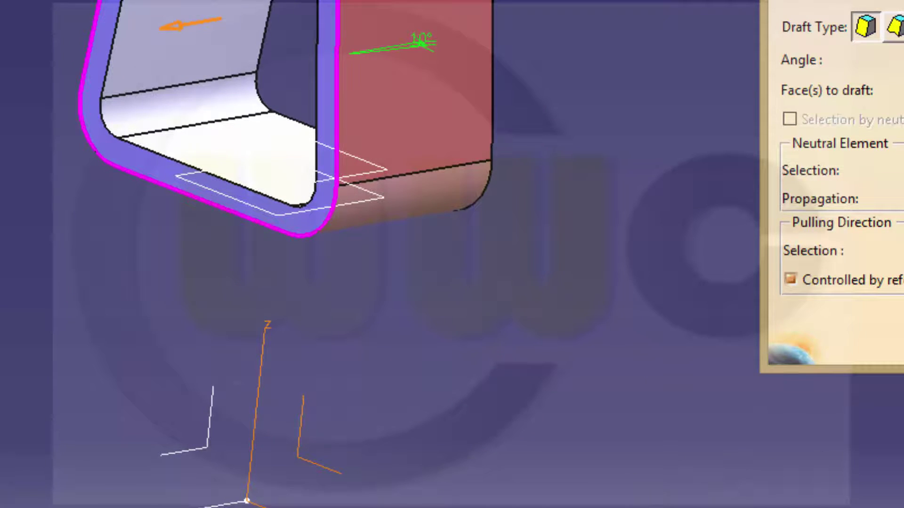
{"action": "key", "text": "Return"}
Draft the outer faces of the frame's other half from the opposite end face, using the same mid-plane as parting element
{"action": "left_click", "coordinate": [742, 309]}
{"action": "middle_click_drag", "start_coordinate": [694, 329], "coordinate": [827, 147]}
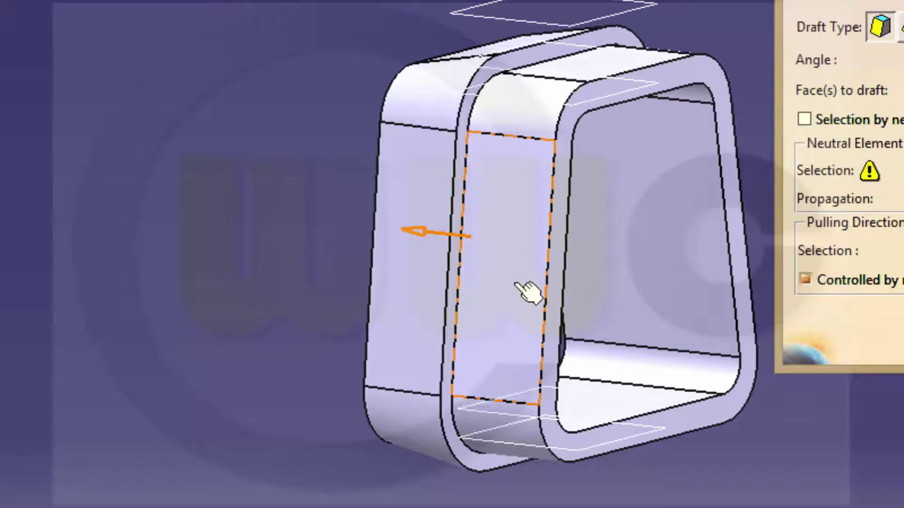
{"action": "left_click", "coordinate": [530, 243]}
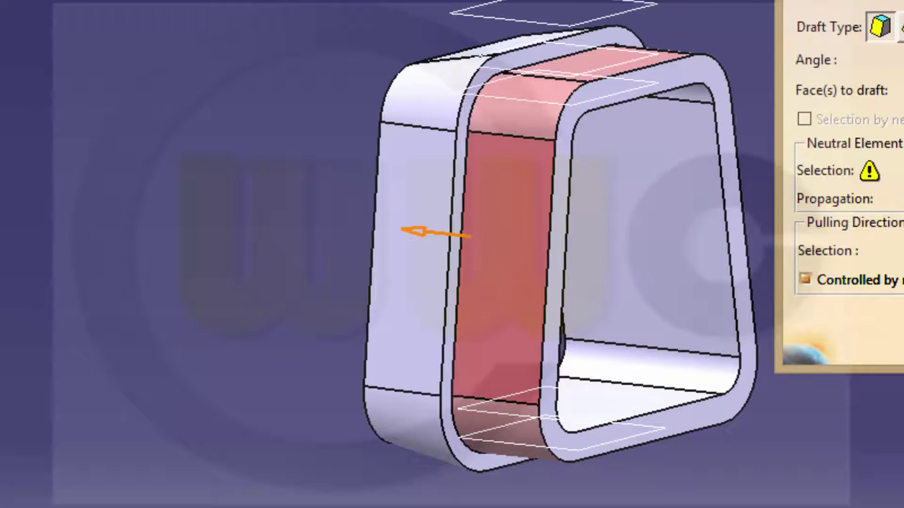
{"action": "left_click", "coordinate": [732, 89]}
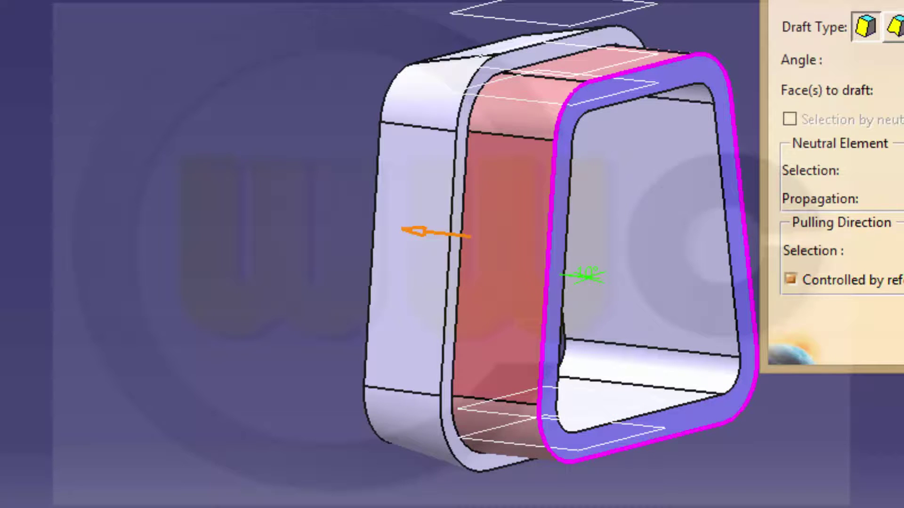
{"action": "middle_click_drag", "start_coordinate": [784, 507], "coordinate": [789, 379]}
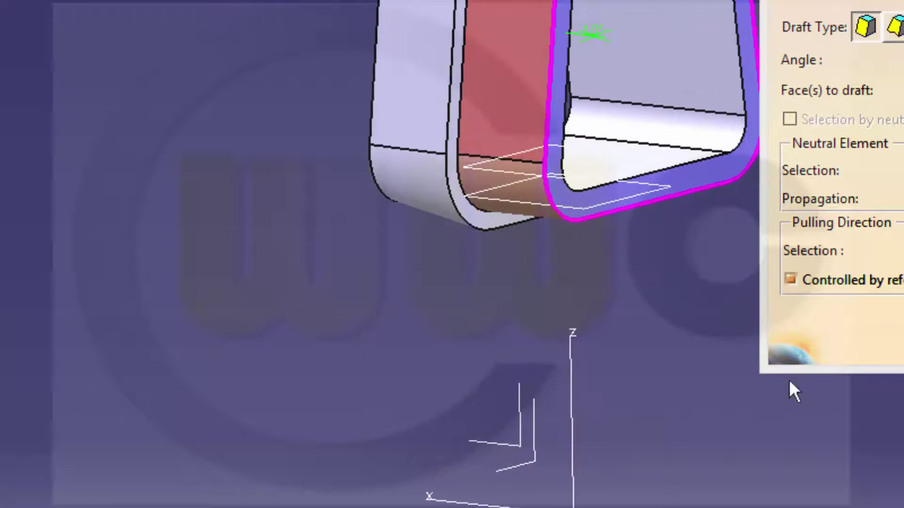
{"action": "left_click", "coordinate": [507, 471]}
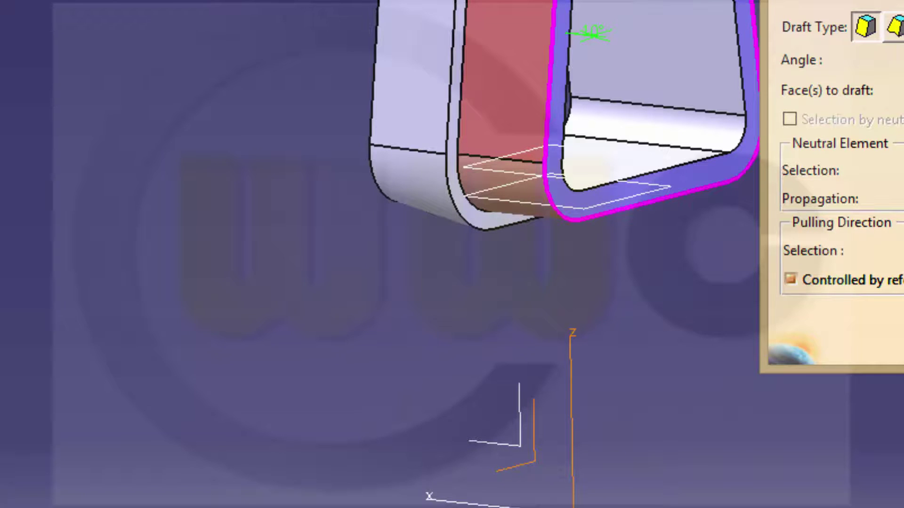
{"action": "key", "text": "Return"}
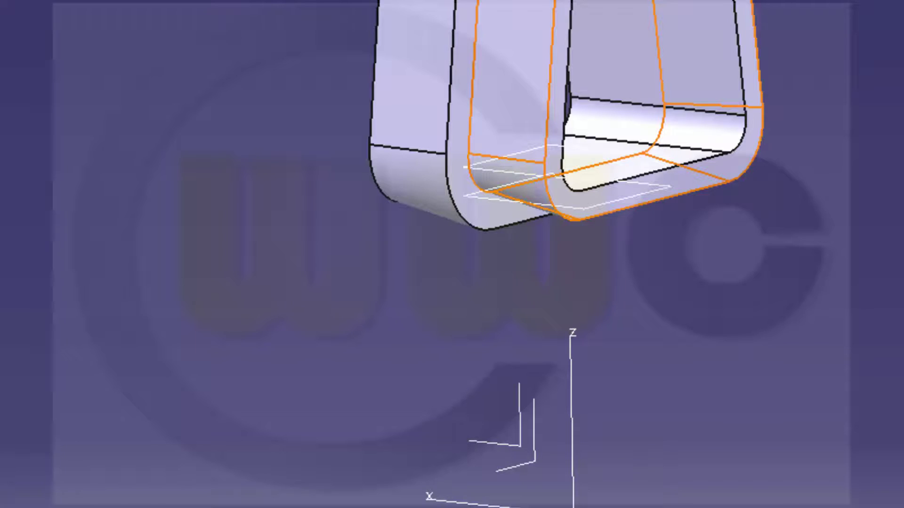
Edit the second draft and reverse its pulling direction
{"action": "double_click", "coordinate": [3, 142]}
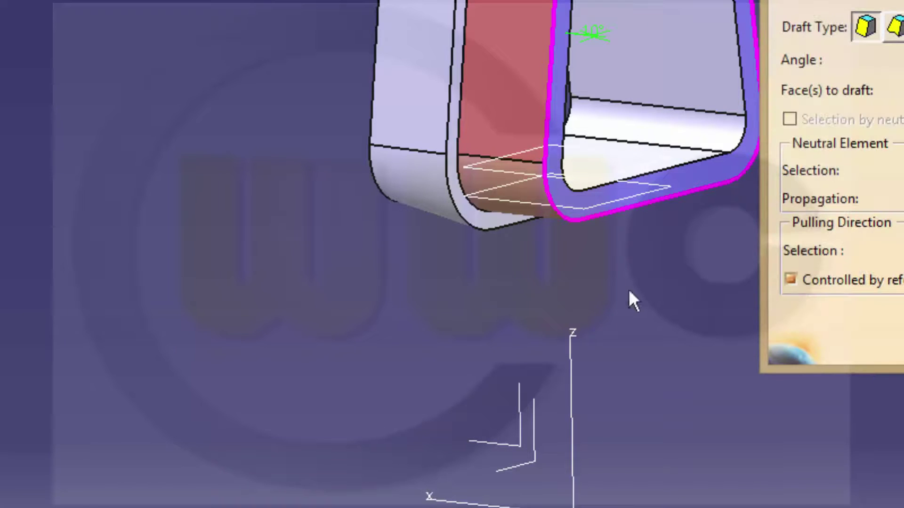
{"action": "middle_click_drag", "start_coordinate": [629, 292], "coordinate": [443, 343]}
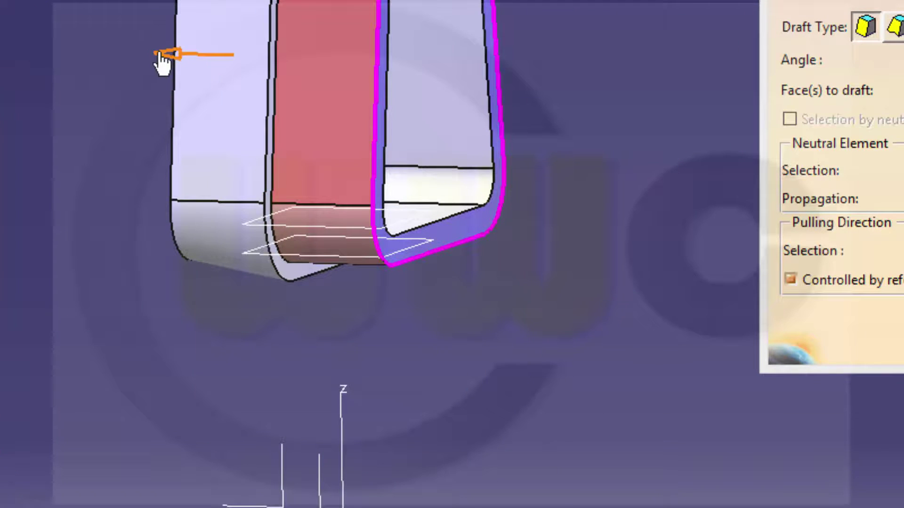
{"action": "left_click", "coordinate": [159, 55]}
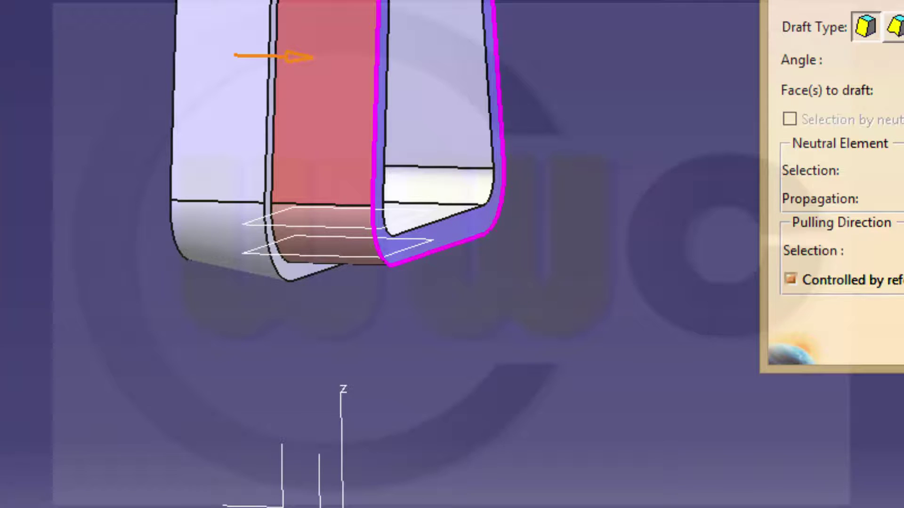
{"action": "left_click", "coordinate": [903, 347]}
{"action": "middle_click_drag", "start_coordinate": [695, 359], "coordinate": [896, 315]}
{"action": "middle_click_drag", "start_coordinate": [234, 468], "coordinate": [706, 351]}
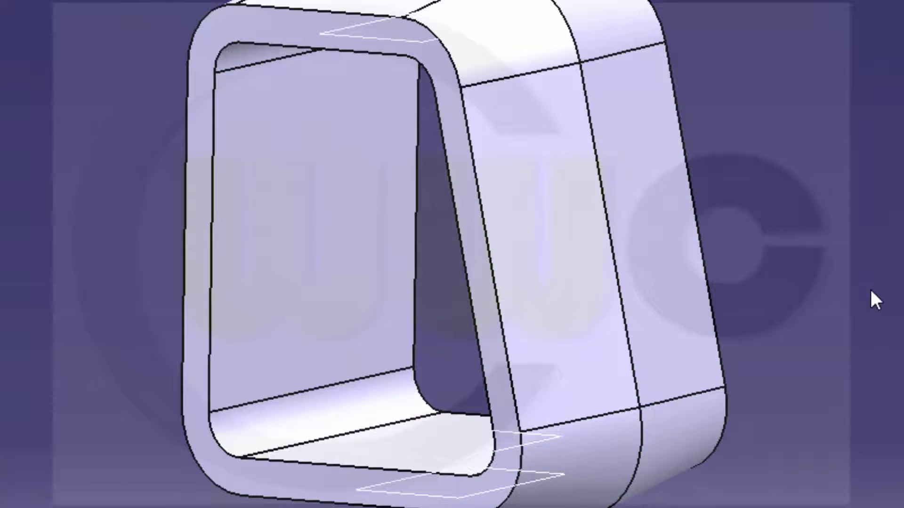
Insert a new body and rename it shaft
{"action": "middle_click_drag", "start_coordinate": [210, 238], "coordinate": [902, 270]}
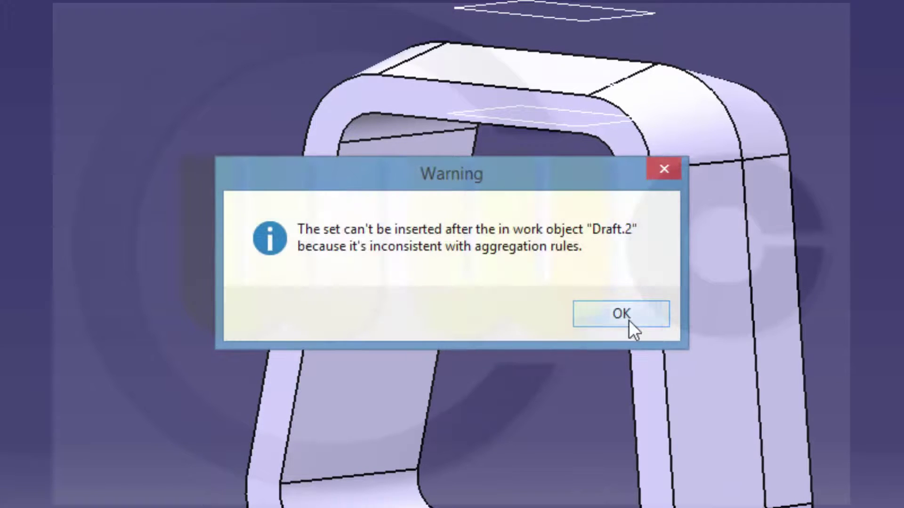
{"action": "left_click", "coordinate": [622, 314]}
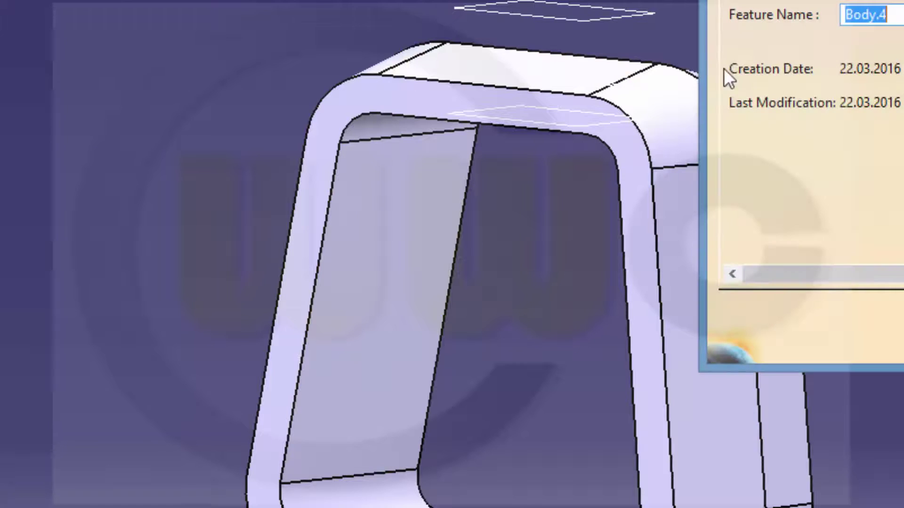
{"action": "type", "text": "shaft"}
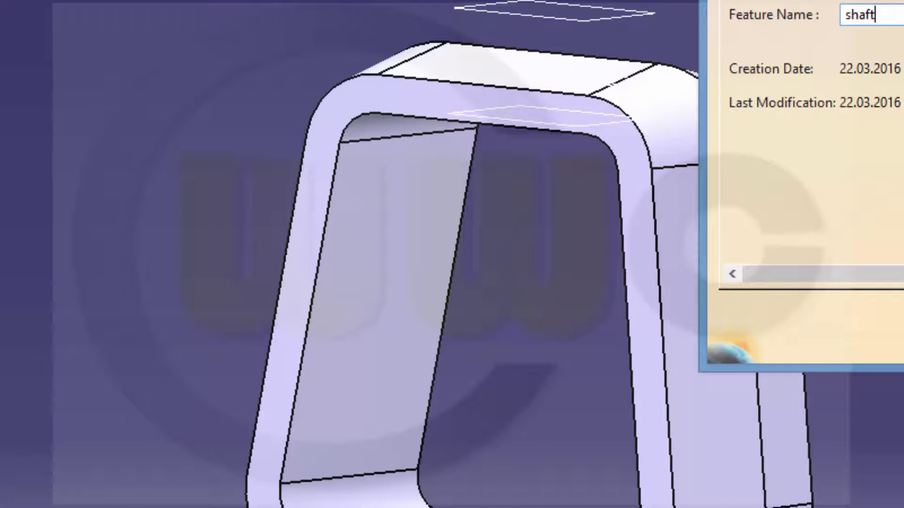
{"action": "key", "text": "Return"}
Sketch a circle on the horizontal plane, beside the model, and dimension its diameter
{"action": "middle_click_drag", "start_coordinate": [549, 9], "coordinate": [595, 94]}
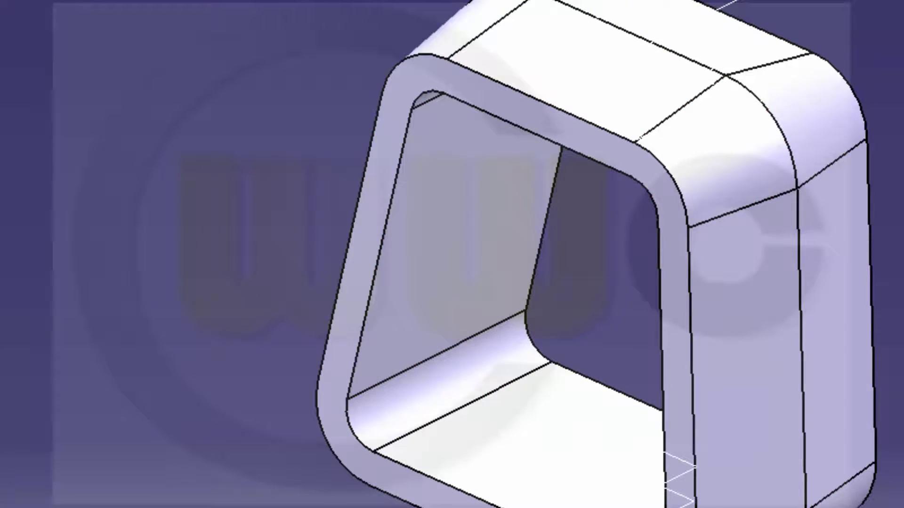
{"action": "middle_click_drag", "start_coordinate": [13, 190], "coordinate": [660, 19]}
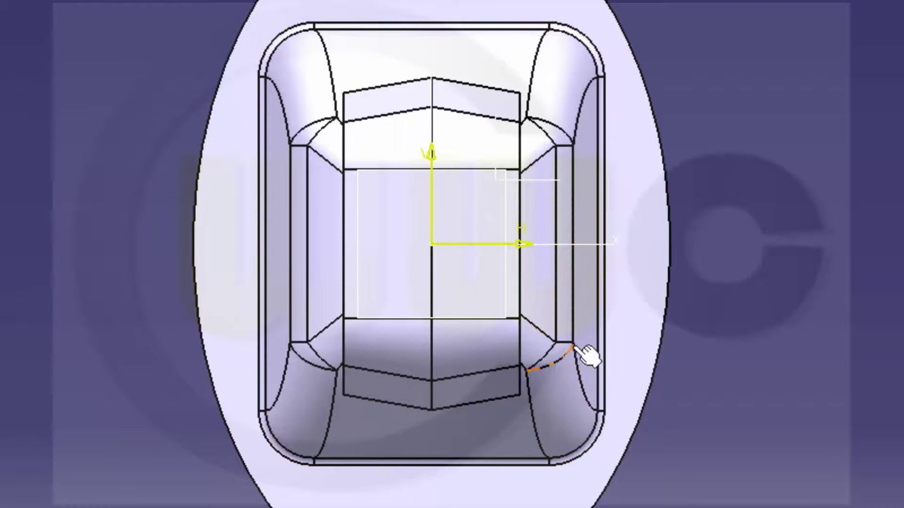
{"action": "left_click", "coordinate": [484, 244]}
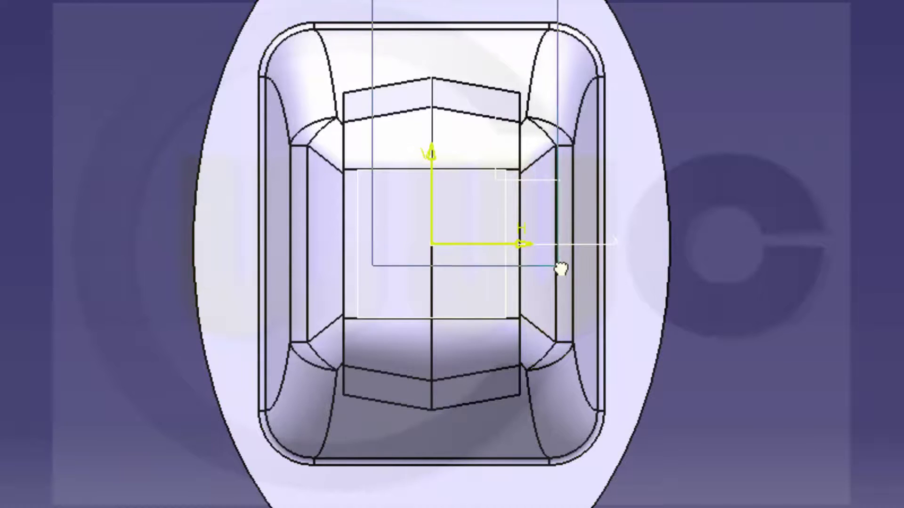
{"action": "left_click", "coordinate": [860, 449]}
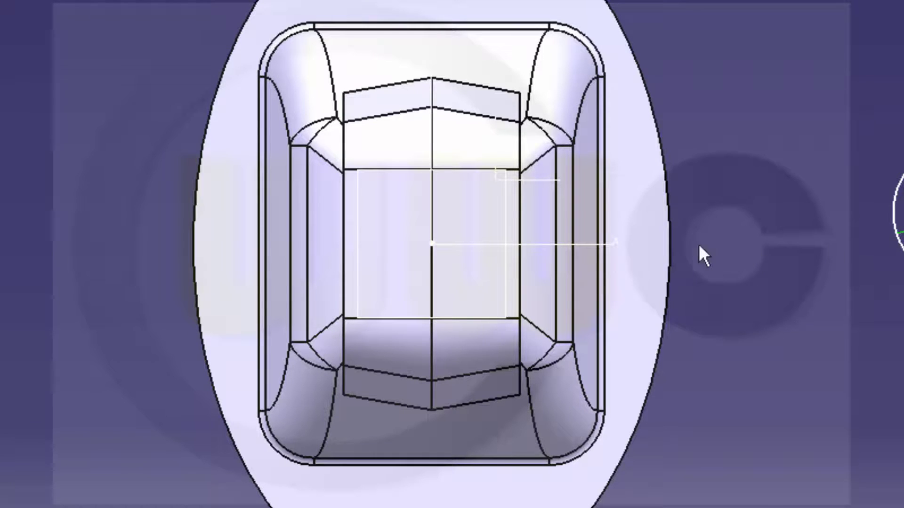
Constrain the circle's centre coincident with the horizontal and vertical axes and finish the sketch
{"action": "left_click", "coordinate": [618, 241]}
{"action": "right_click", "coordinate": [837, 78]}
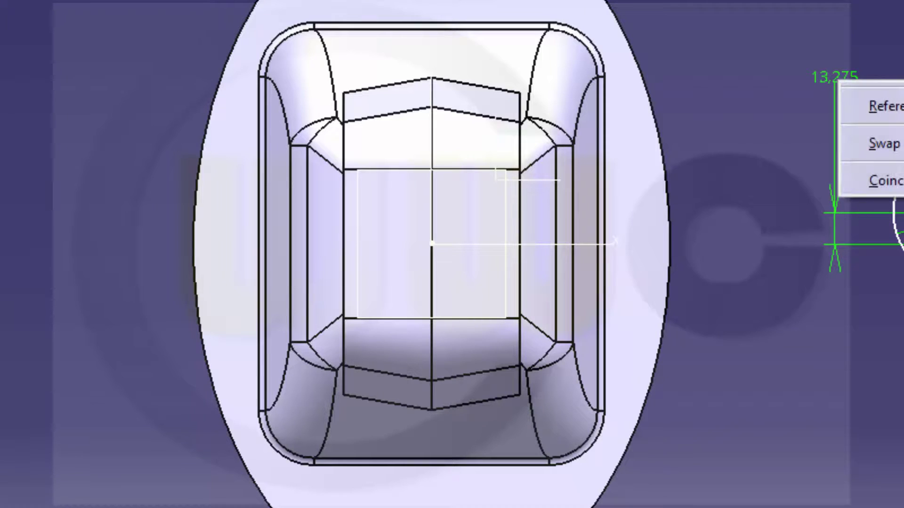
{"action": "left_click", "coordinate": [885, 181]}
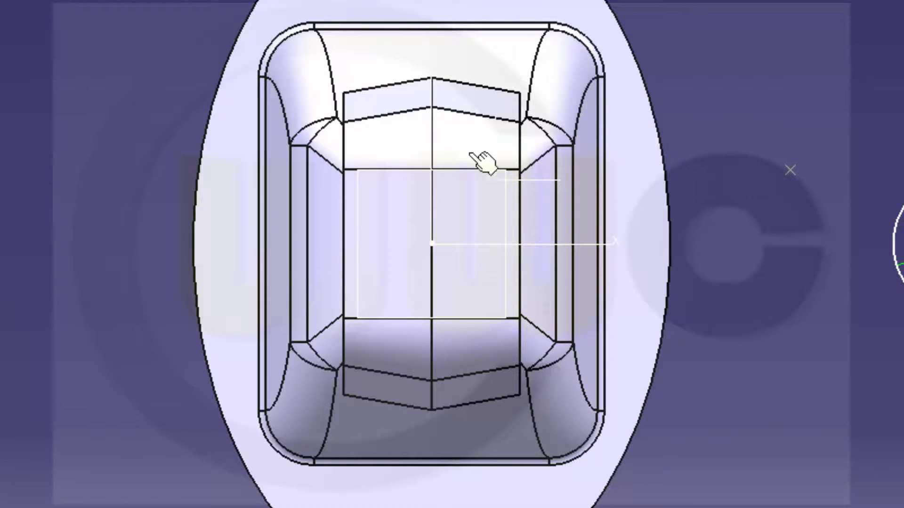
{"action": "left_click", "coordinate": [431, 134]}
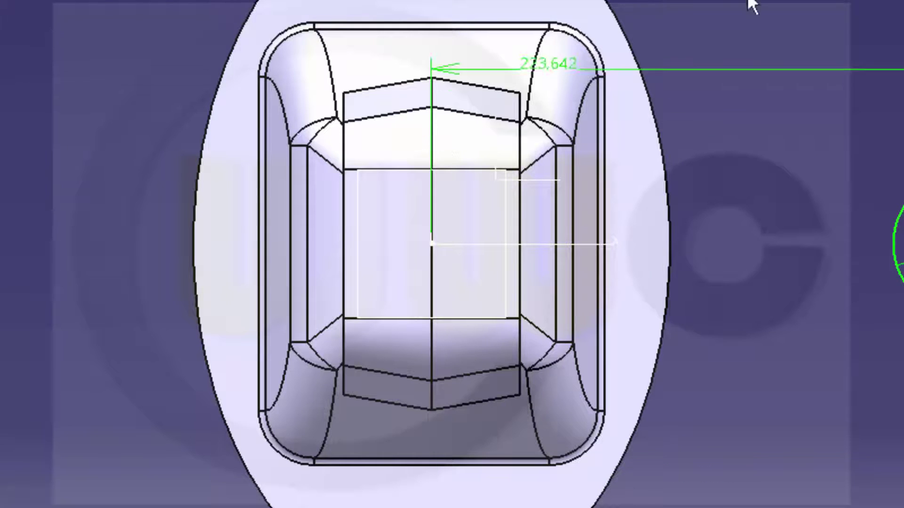
{"action": "right_click", "coordinate": [816, 1]}
{"action": "left_click", "coordinate": [882, 72]}
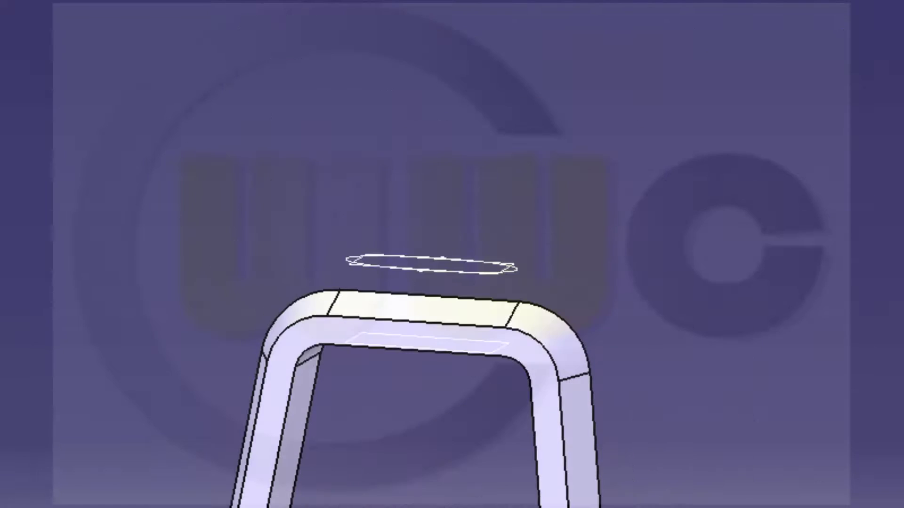
Pad the circle down to the domed part's surface as a cylindrical shaft through the frame
{"action": "mouse_move", "coordinate": [902, 345]}
{"action": "middle_mouse_down"}
{"action": "mouse_move", "coordinate": [852, 32]}
{"action": "mouse_move", "coordinate": [874, 0]}
{"action": "middle_mouse_up"}
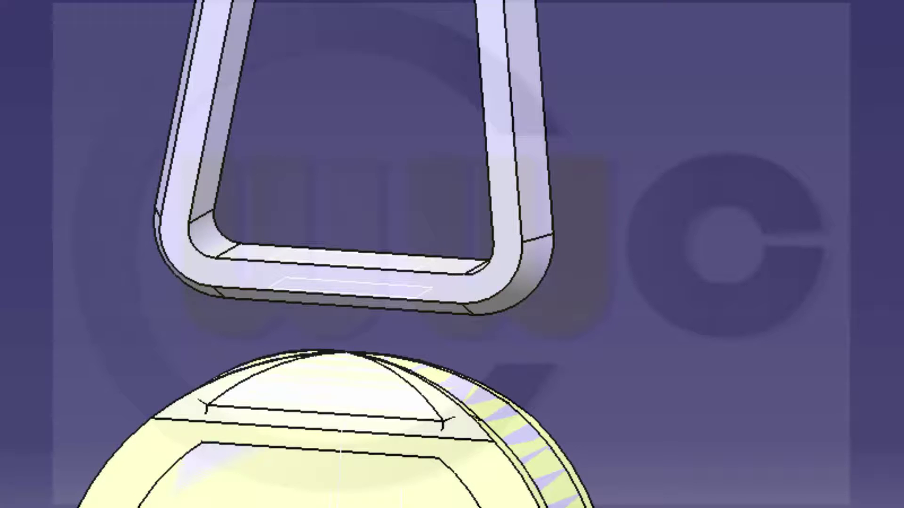
{"action": "left_click", "coordinate": [607, 507]}
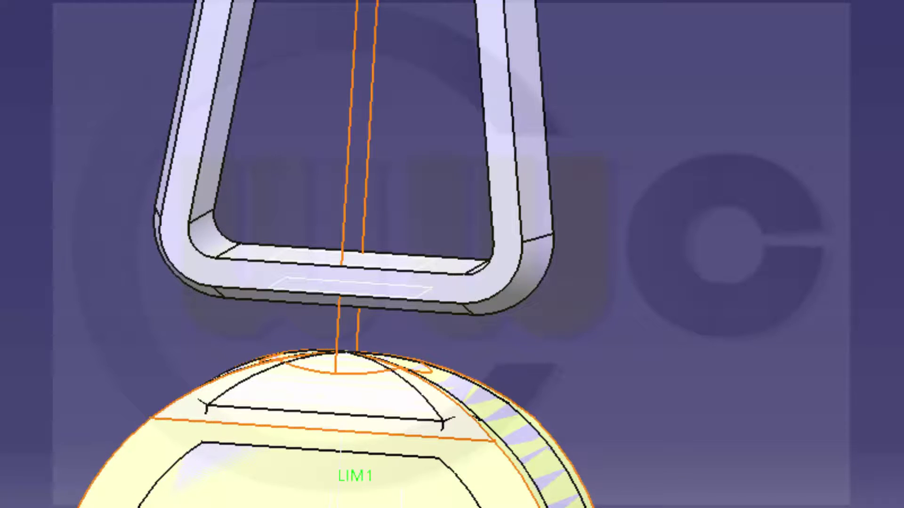
{"action": "left_click", "coordinate": [632, 468]}
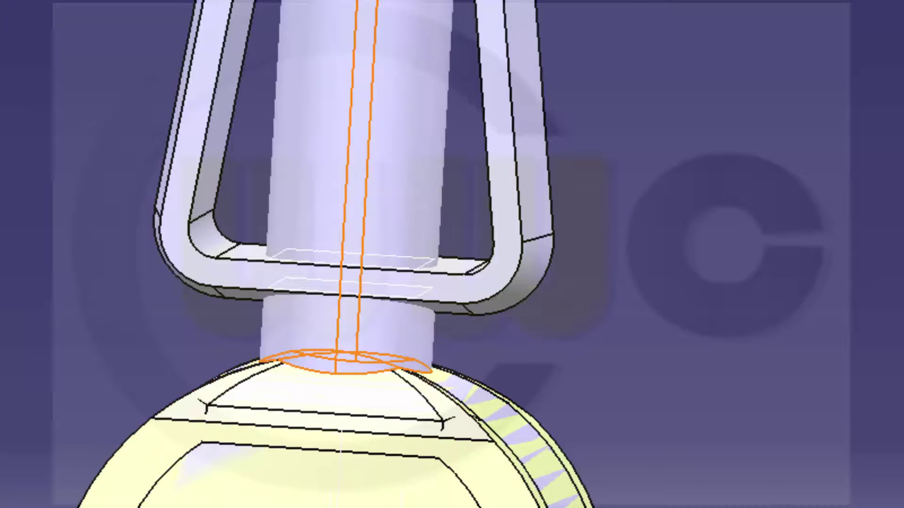